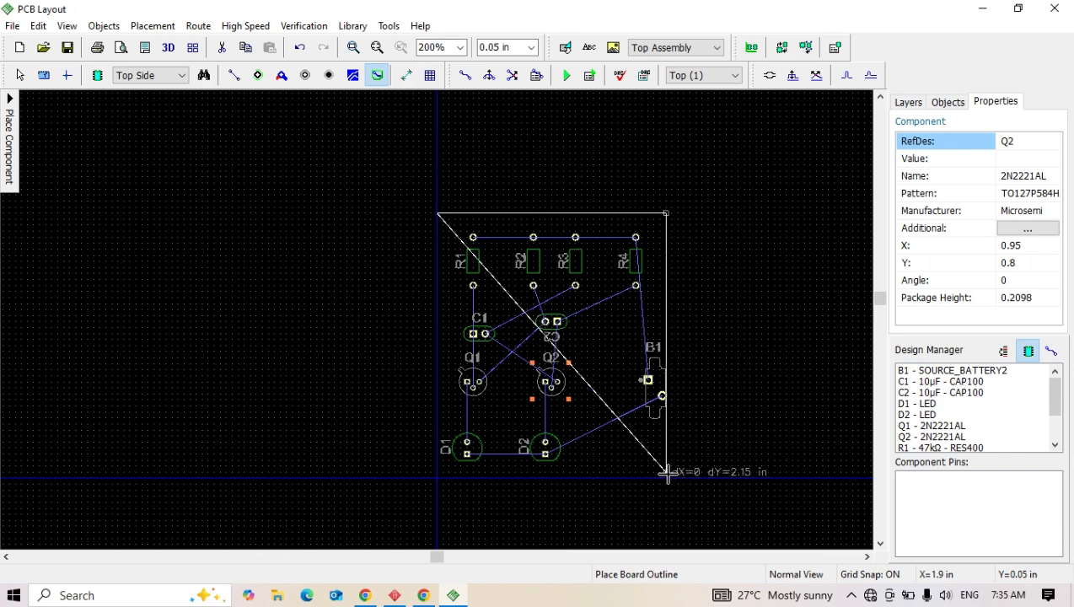
- Complete the rectangular board outline around the components, 1.9 in wide and 2.15 in high, closing it at the upper-left corner
click(666, 473)
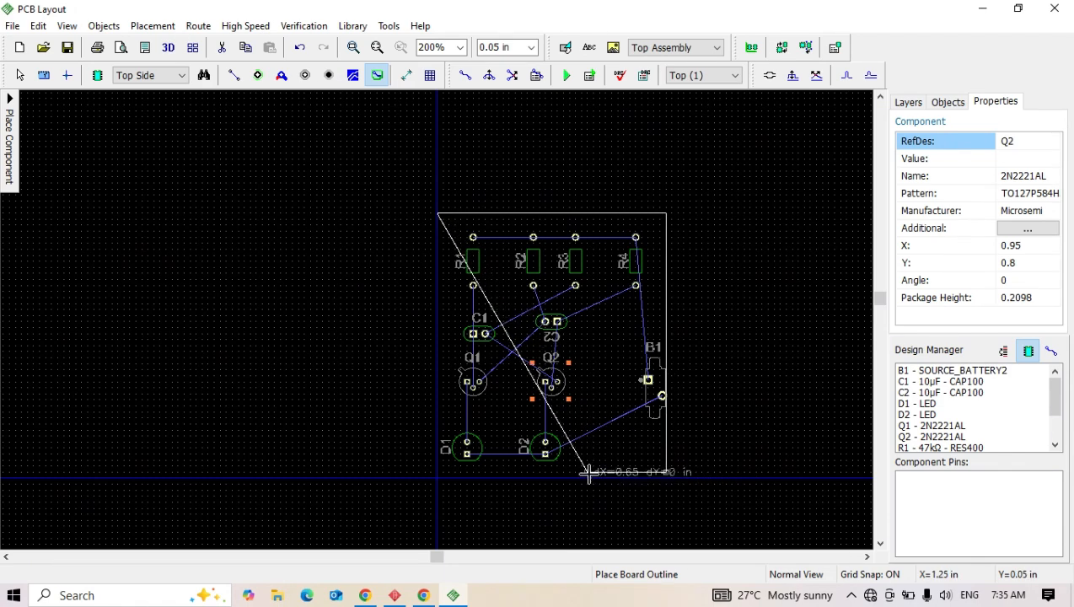
click(437, 472)
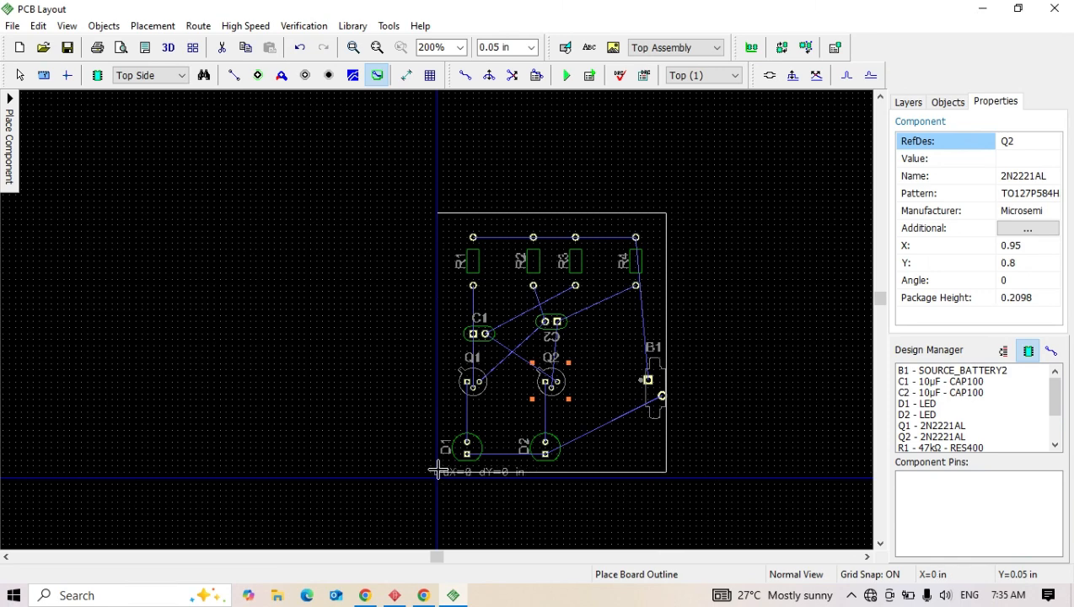
click(436, 213)
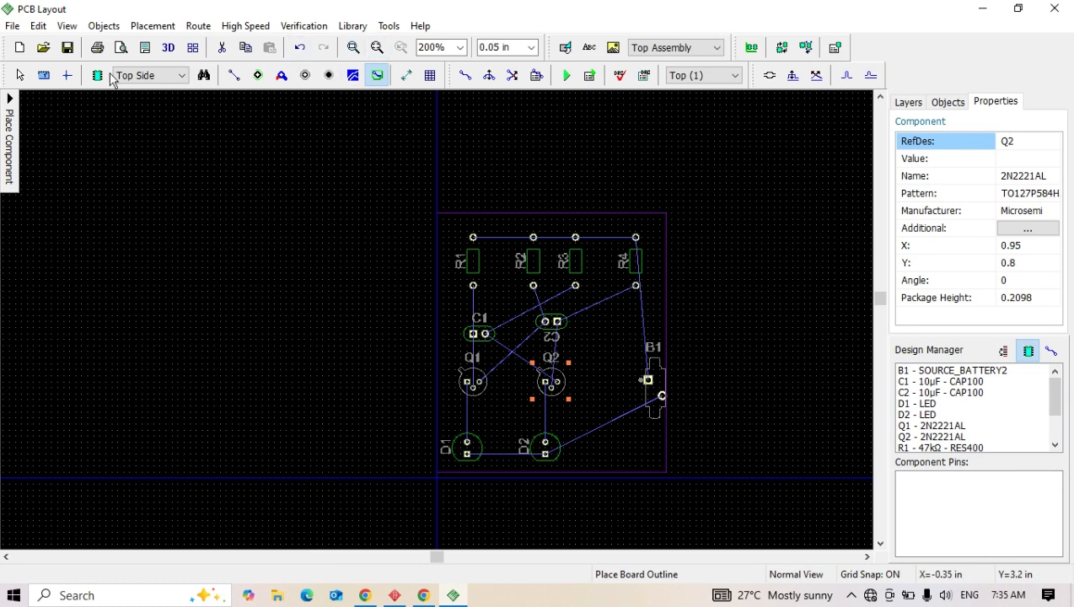
- Move battery B1 inward from the board's right edge to X 1.663, Y 0.75
click(21, 76)
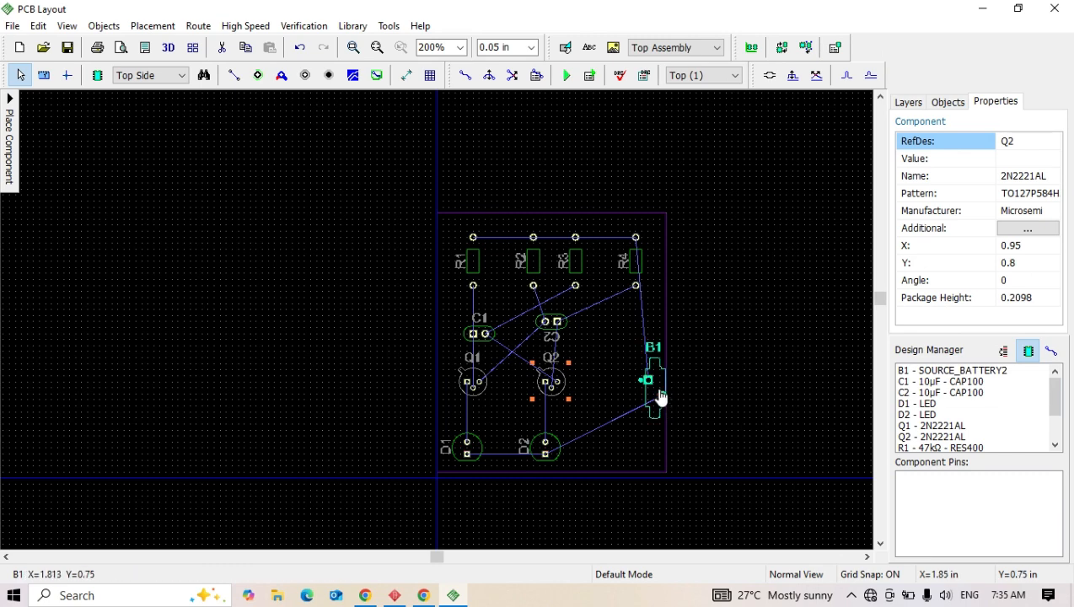
drag(660, 400, 645, 397)
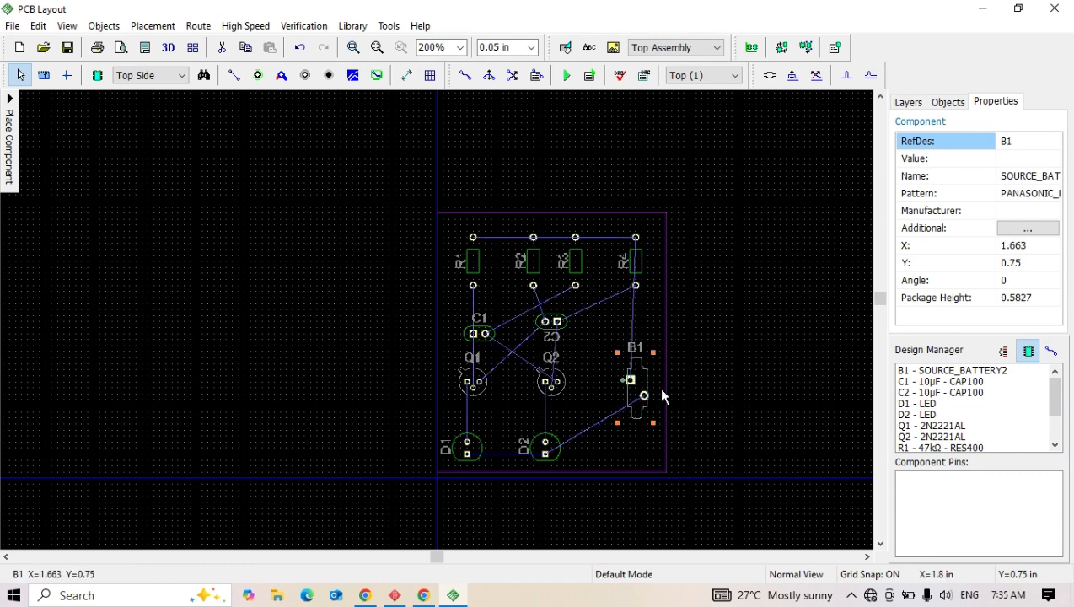
click(730, 393)
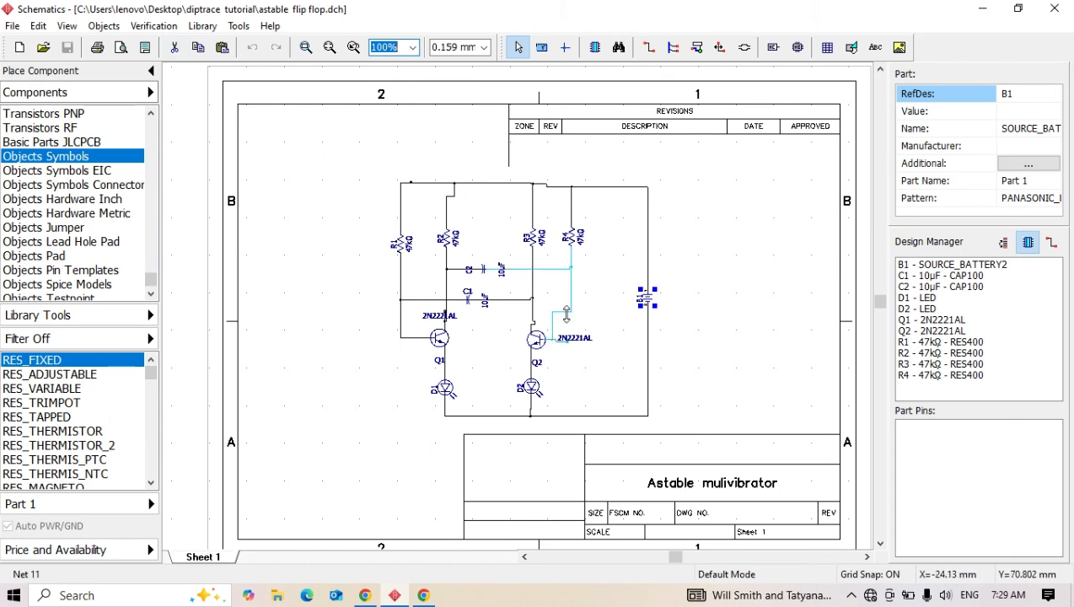
- Convert the astable multivibrator schematic to a PCB using the schematic rules
click(14, 28)
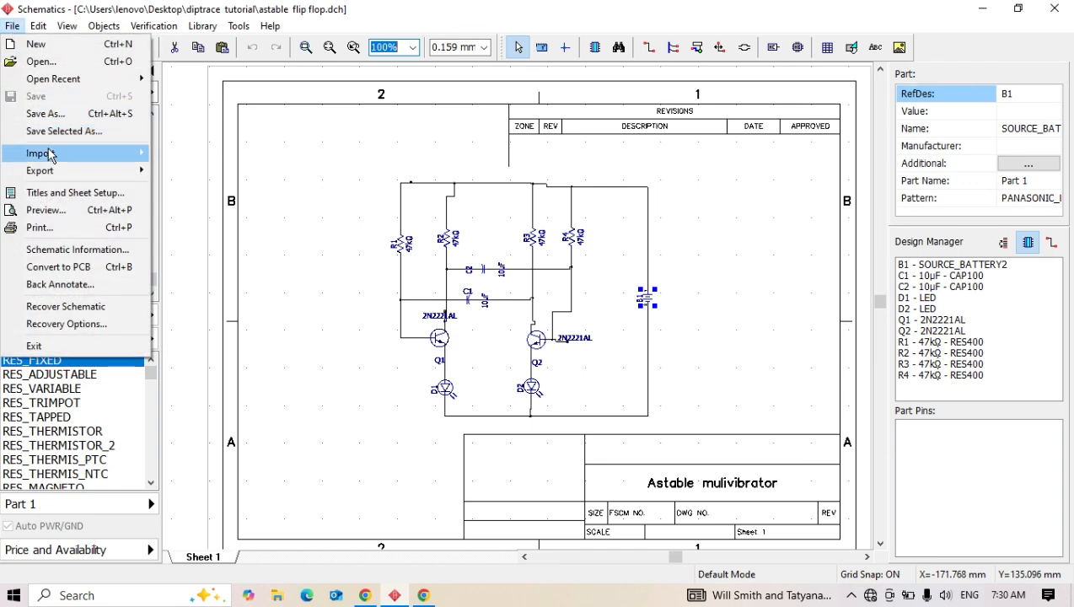
click(60, 268)
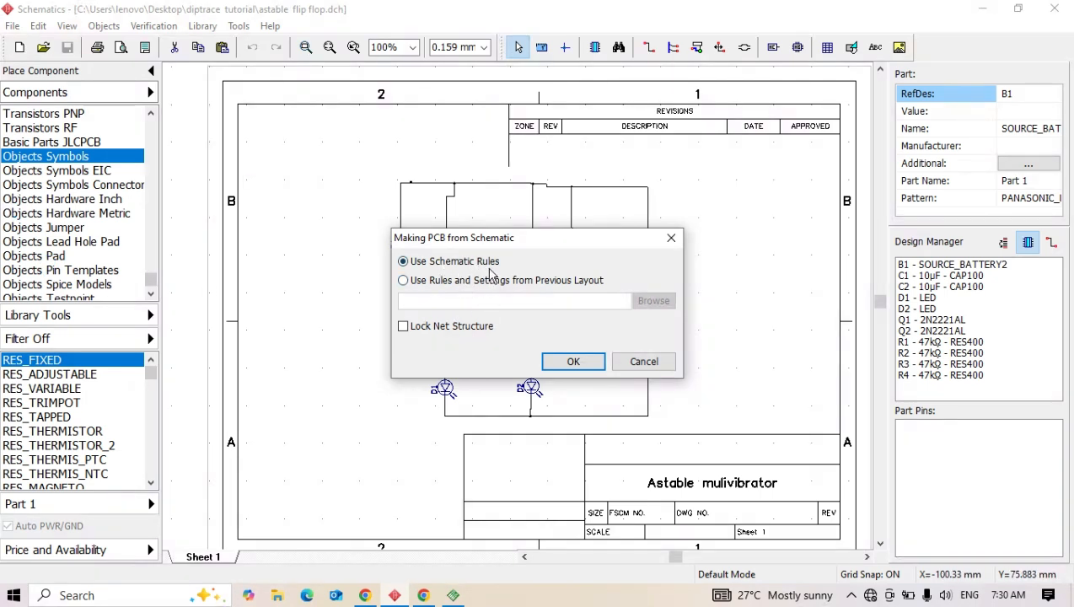
click(575, 362)
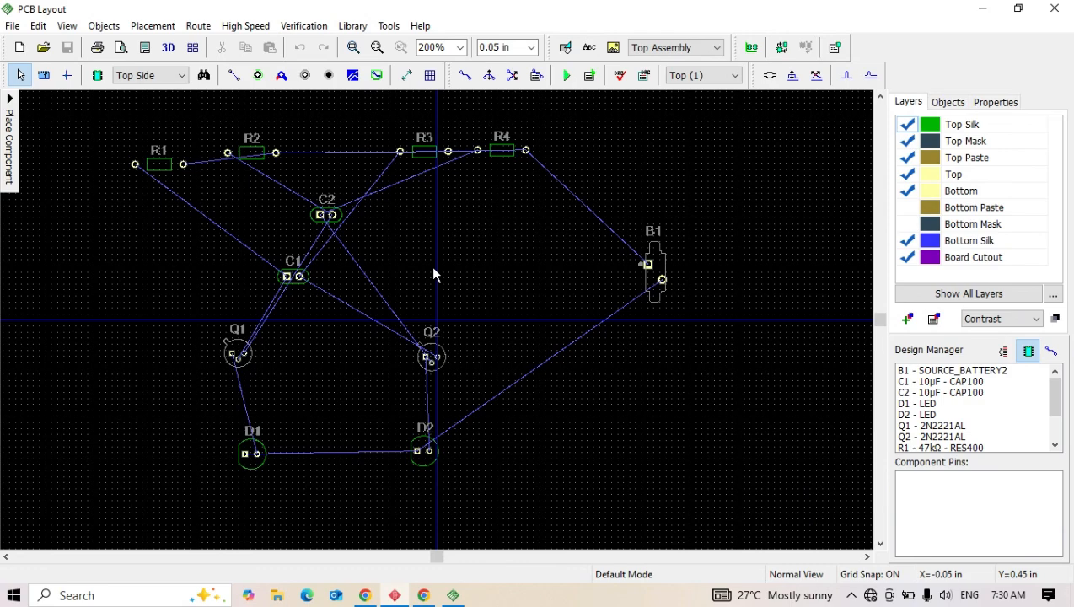
- Check the source schematic, then in PCB Layout rotate resistor R4 to 90° and place it at X 1.65, Y 1.45
click(393, 597)
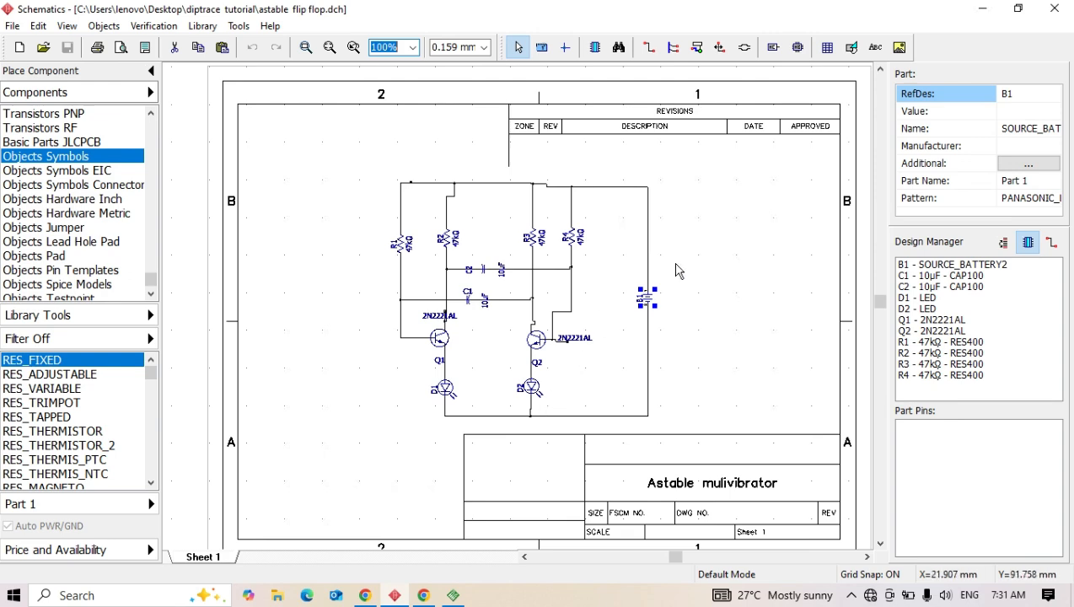
click(452, 595)
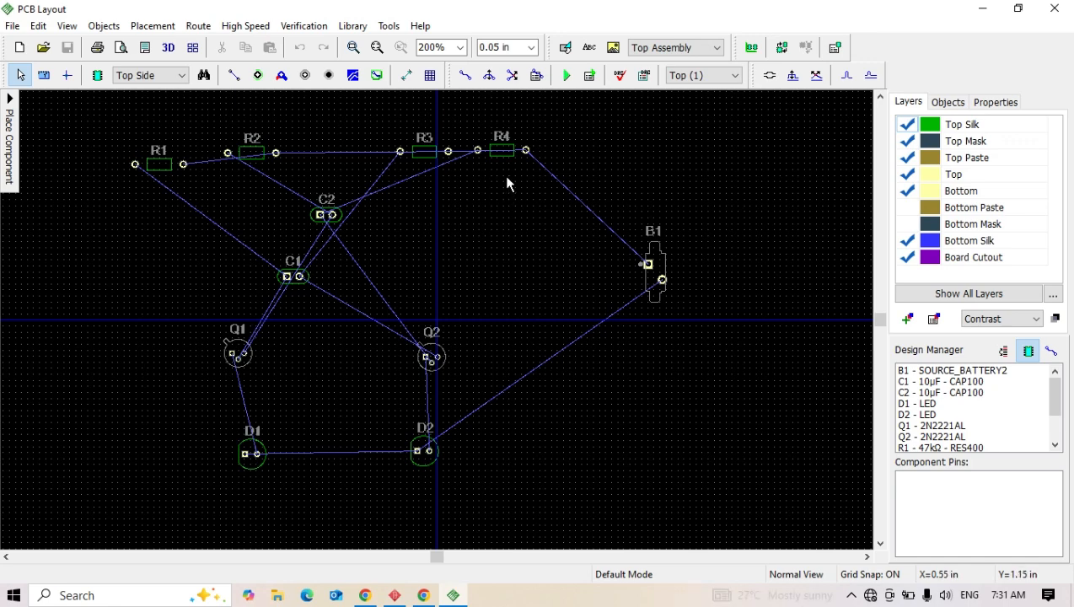
drag(503, 163, 611, 160)
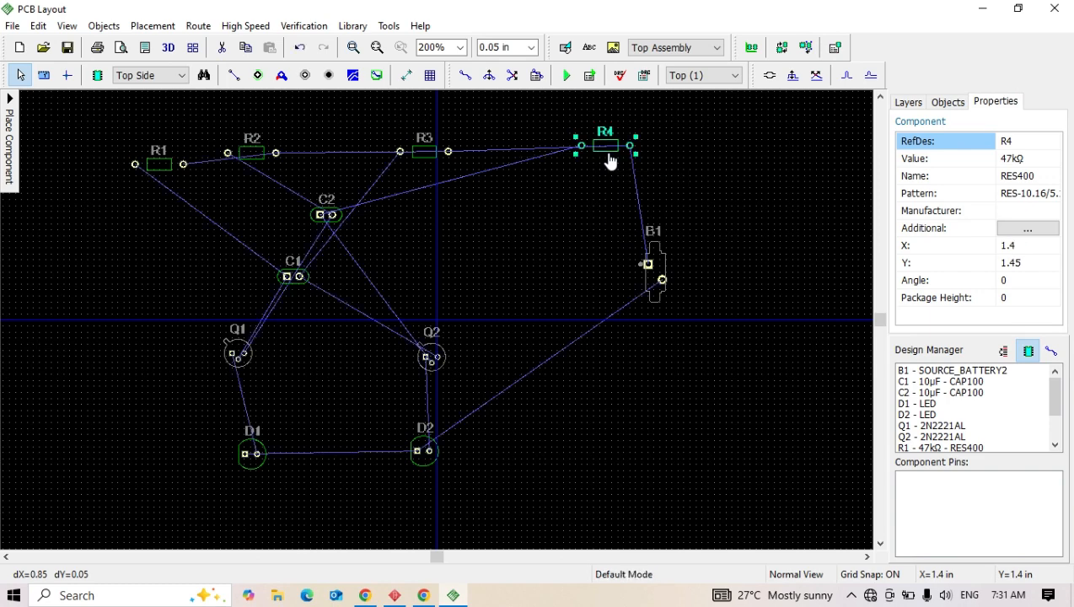
key(r)
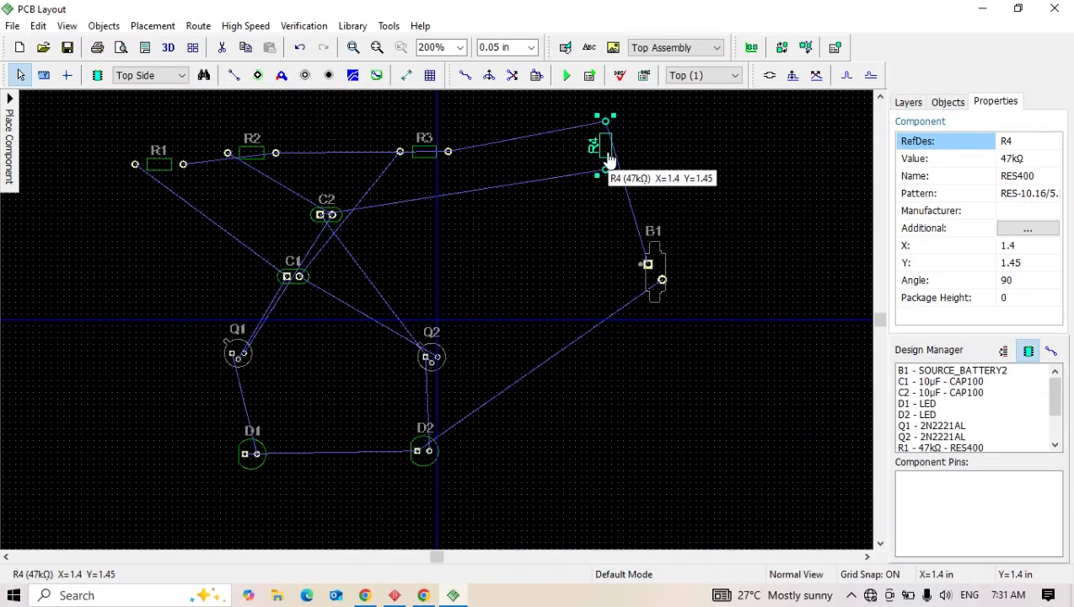
drag(609, 161, 640, 162)
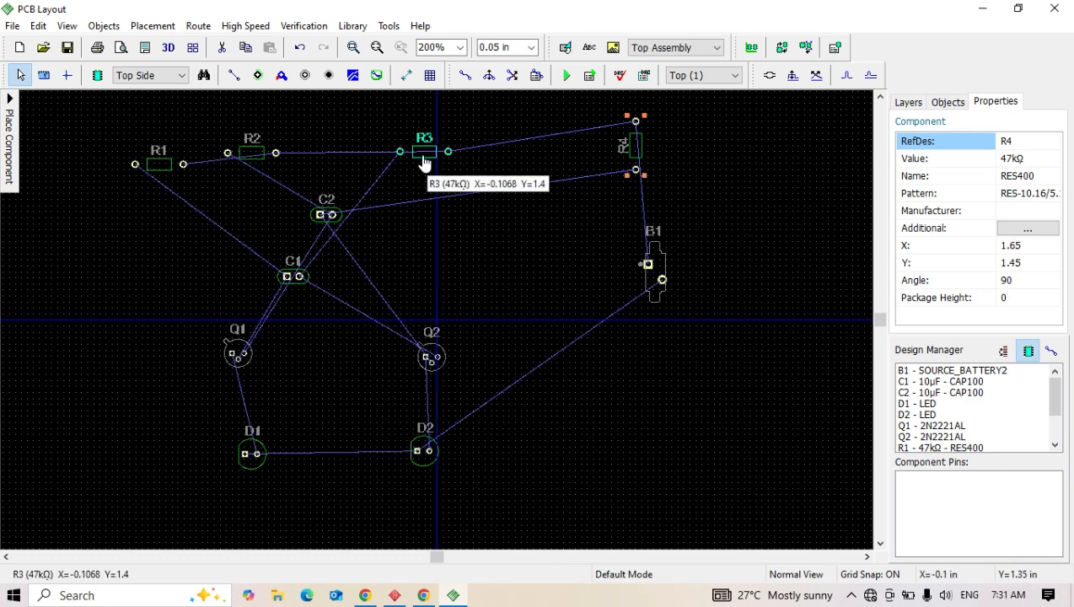
- Line up R3, R2 and R1 in a row with R4 at Y 1.45, X 1.15, 0.8 and 0.3, each rotated to 90°
drag(425, 164, 574, 159)
key(r)
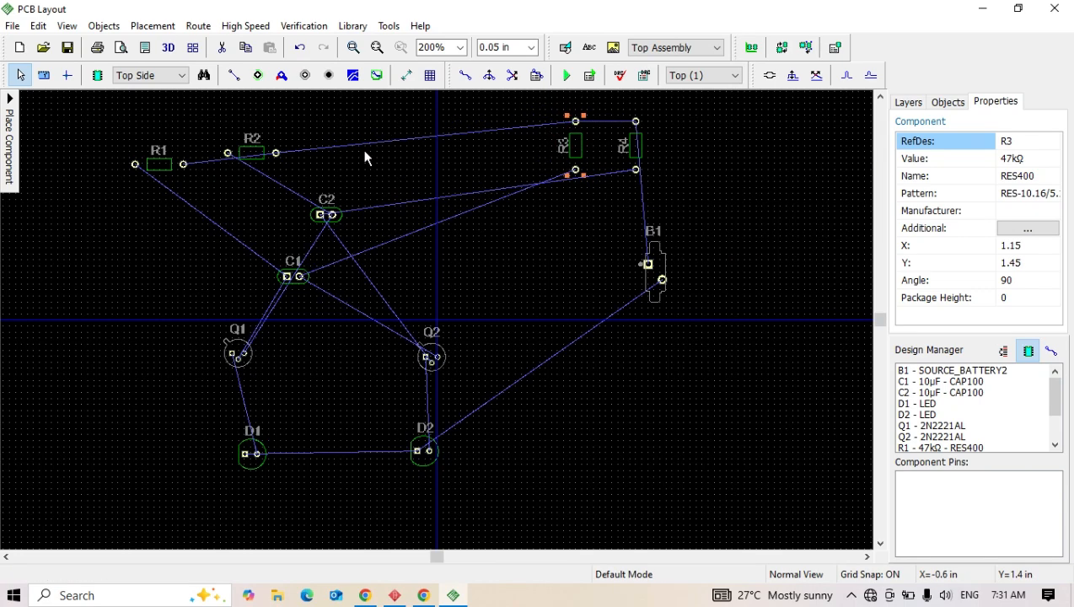
drag(258, 163, 537, 162)
key(r)
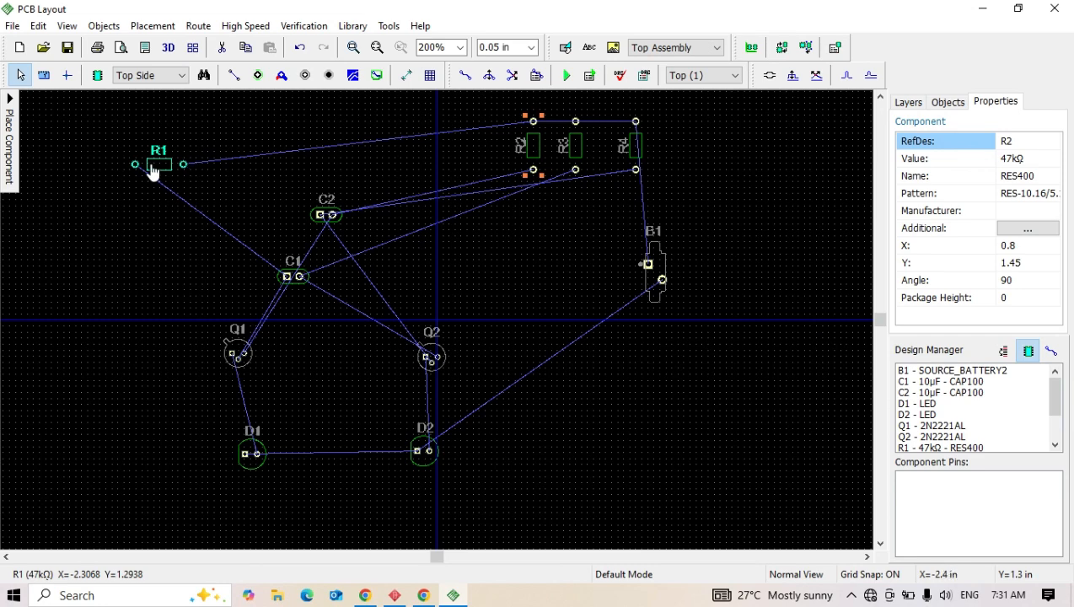
drag(152, 171, 467, 152)
key(r)
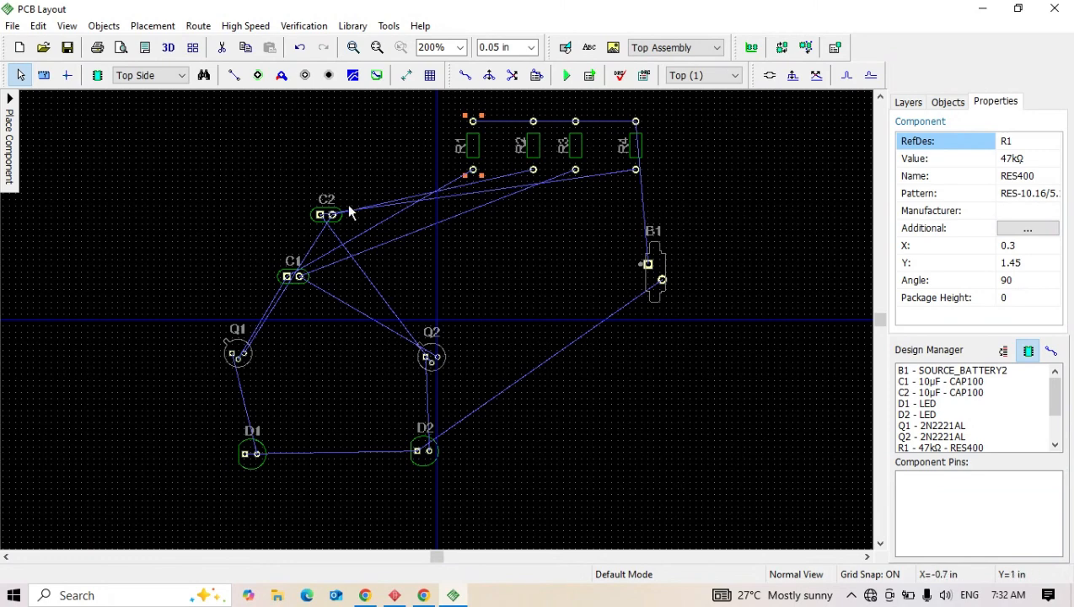
- Place capacitor C2 at X 0.95, Y 0.95 rotated to 180°, and C1 at X 0.35, Y 0.85 below the resistors
drag(329, 223, 552, 220)
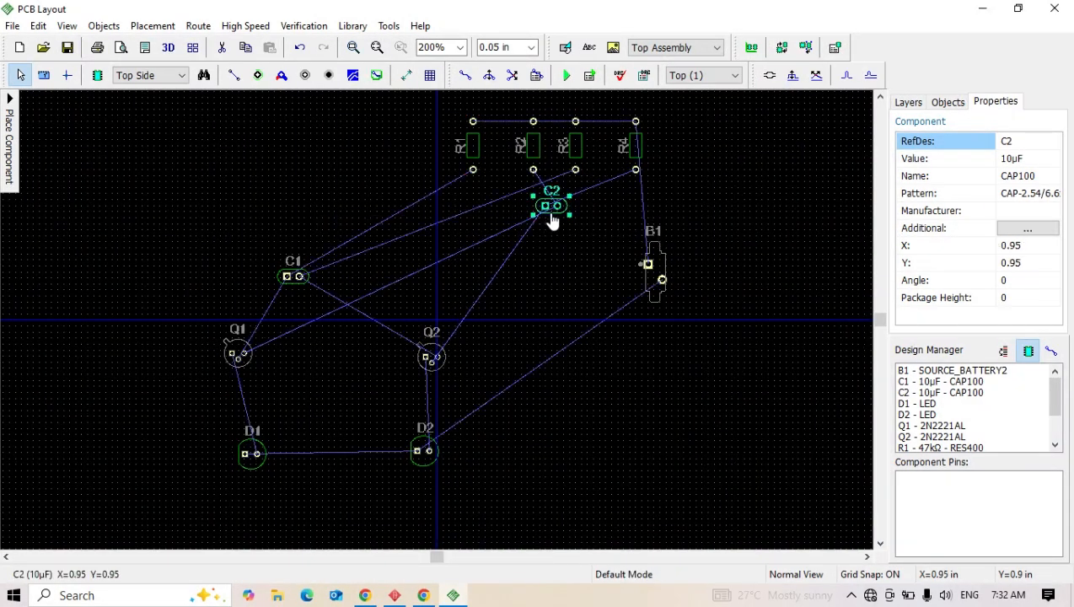
key(r)
key(r)
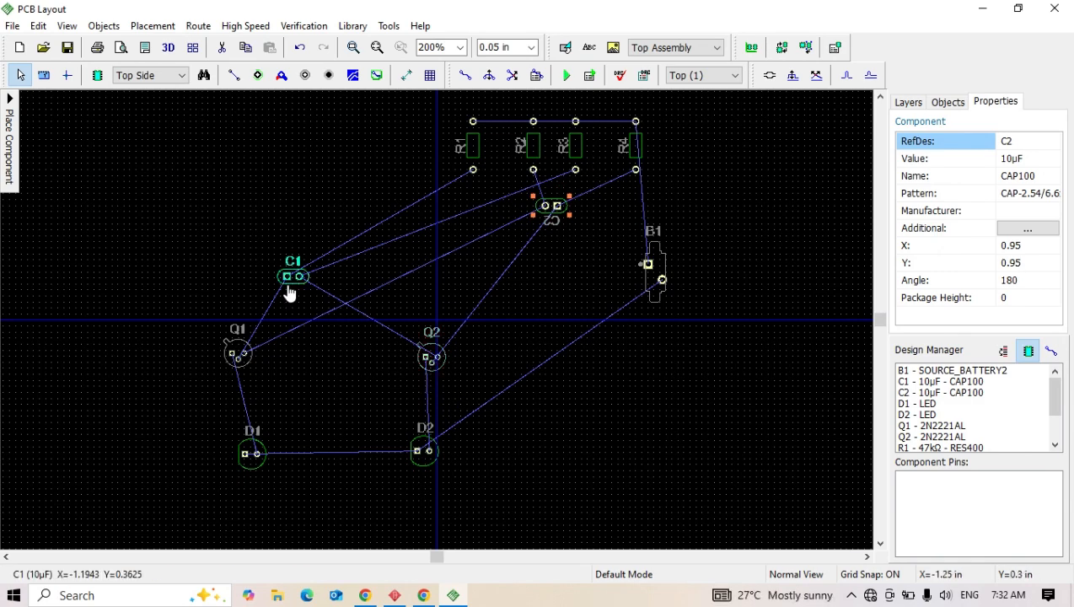
drag(295, 280, 483, 223)
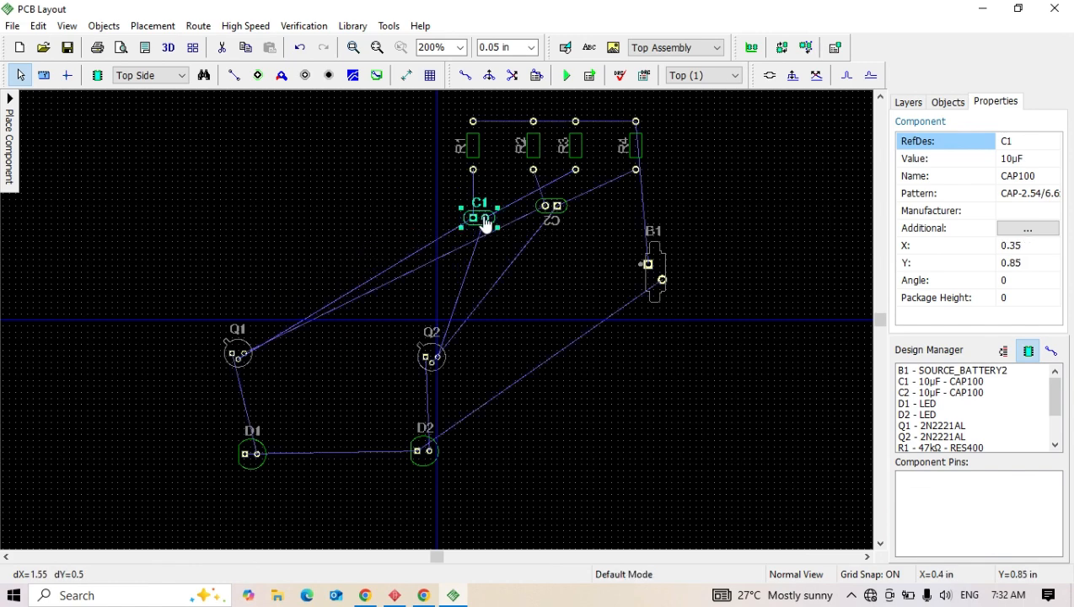
- Place transistors Q2 at X 0.95, Y 0.45 and Q1 at X 0.3, Y 0.45 beneath the capacitors
drag(432, 363, 562, 276)
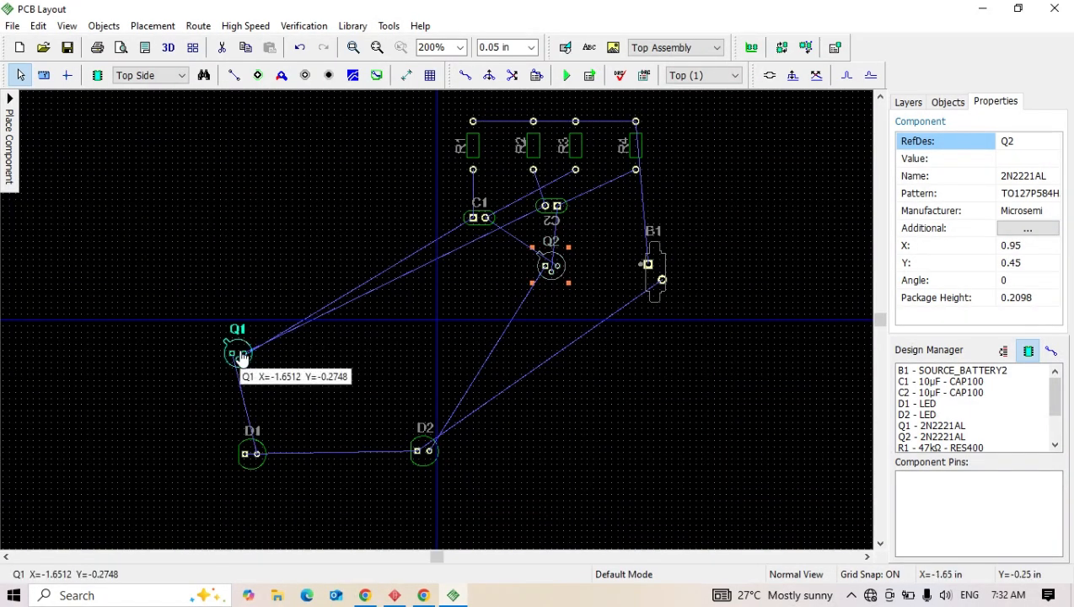
drag(246, 354, 483, 270)
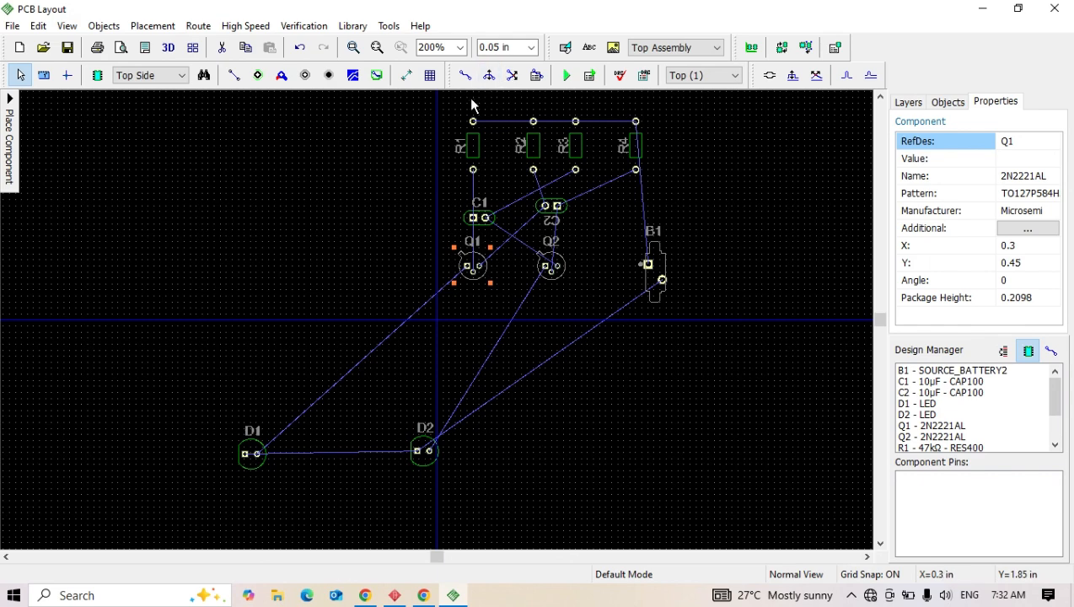
- Move the resistors, capacitors, transistors and battery together upward by 0.35 in
drag(457, 100, 695, 297)
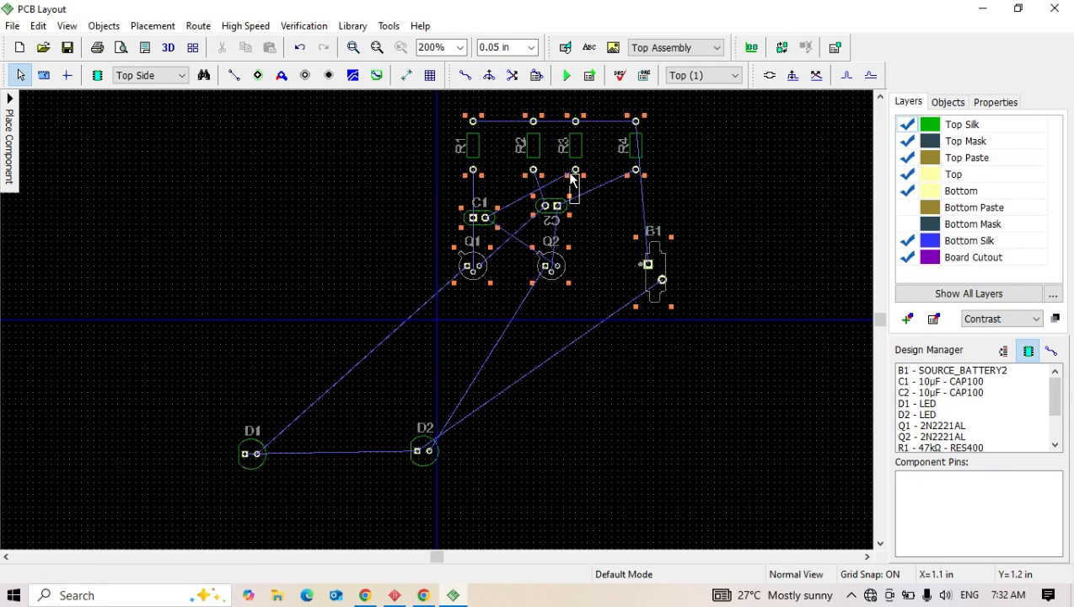
click(457, 118)
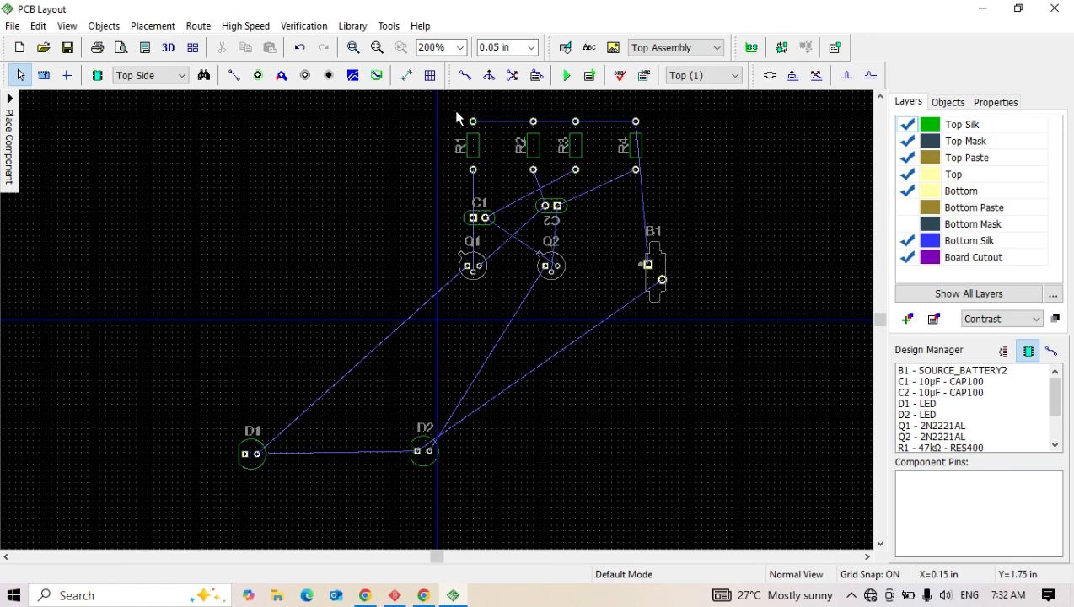
drag(455, 157, 685, 306)
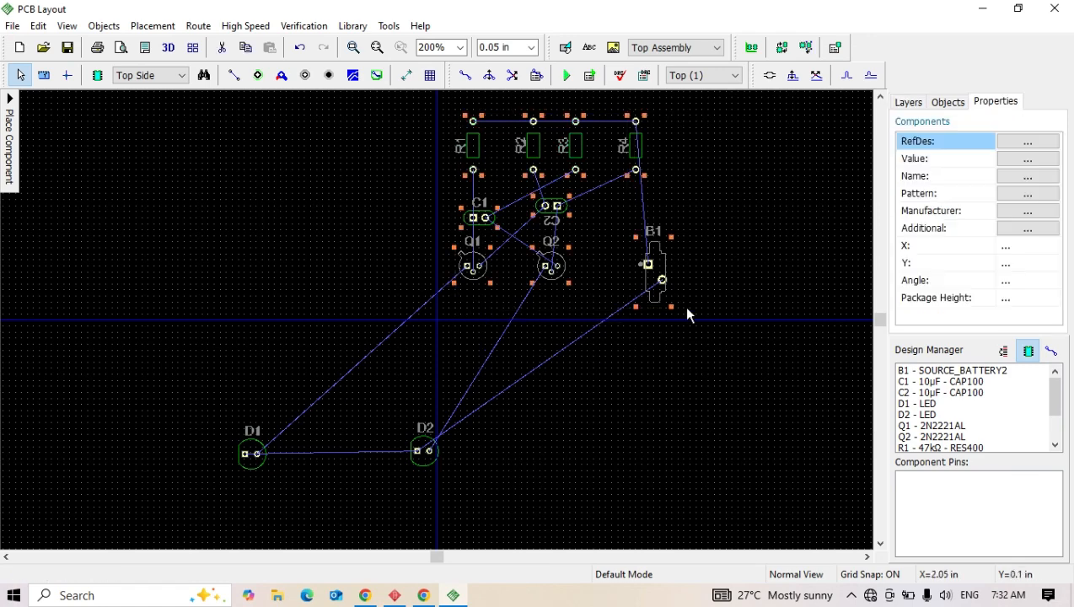
drag(536, 140, 534, 94)
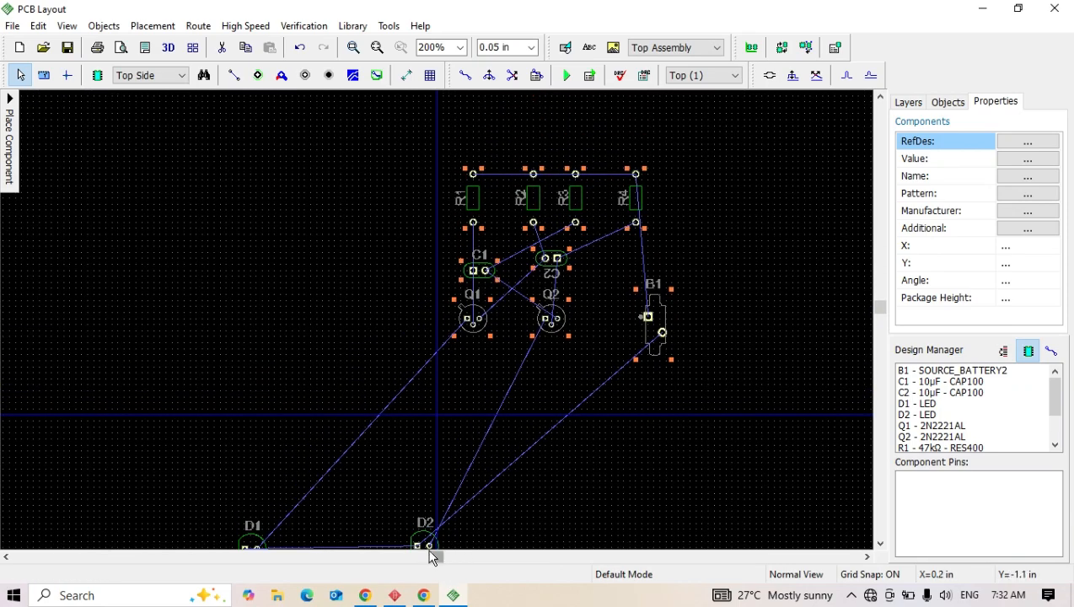
- Place LEDs D2 at X 0.9, Y 0.25 and D1 at X 0.25, Y 0.25 below the transistors, both rotated to 90°
drag(426, 548, 548, 370)
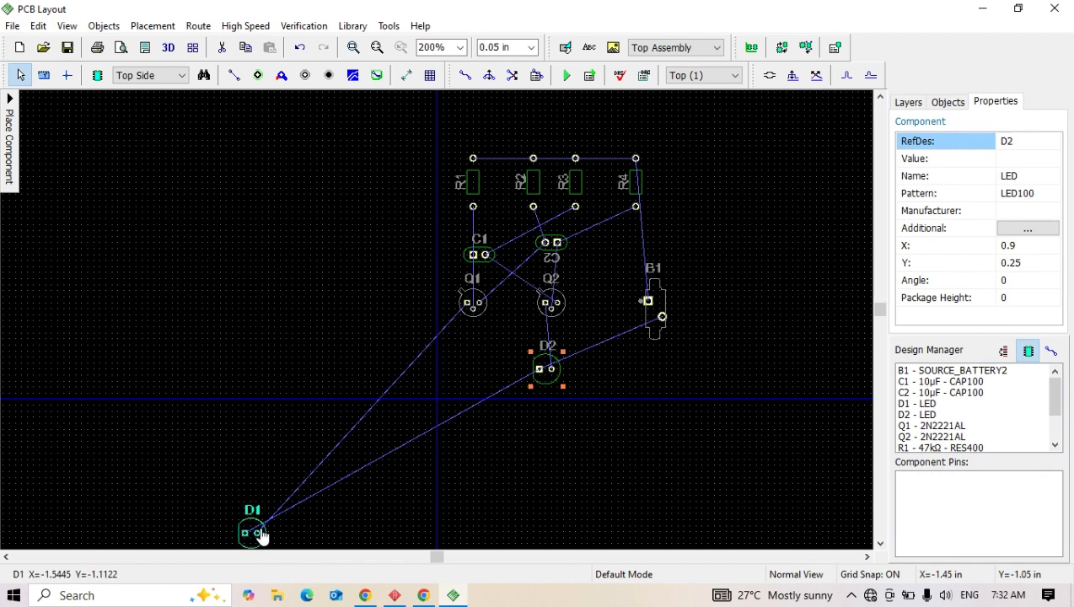
drag(259, 532, 483, 368)
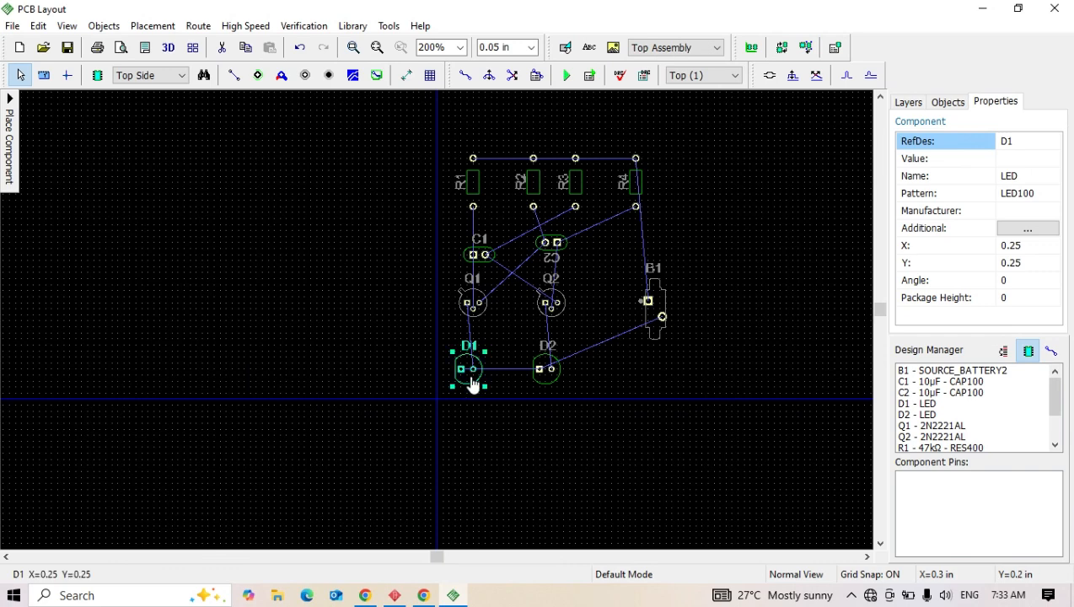
key(r)
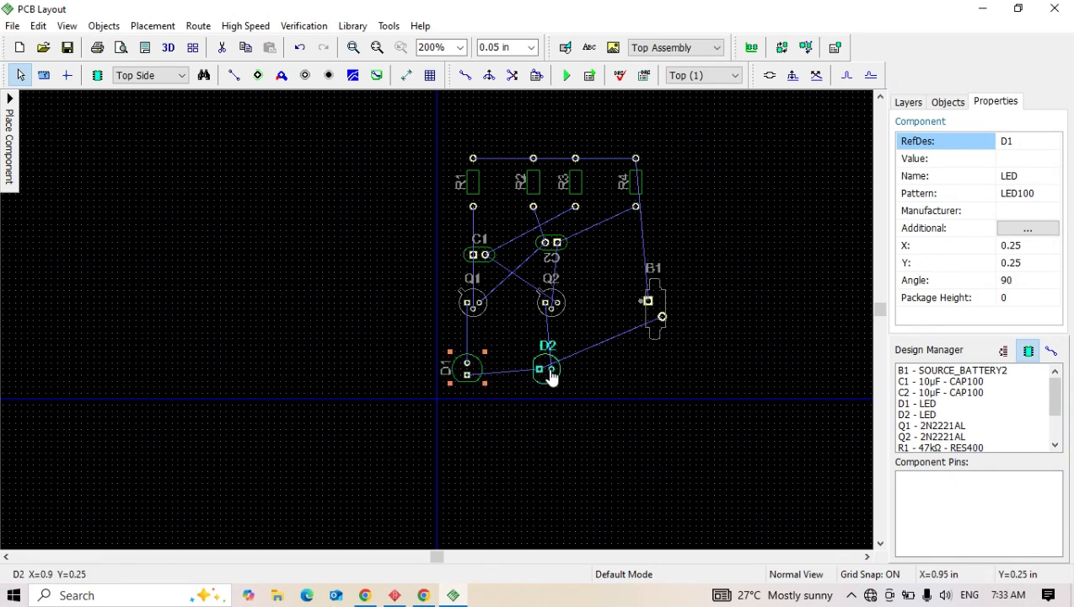
drag(549, 372, 549, 371)
key(r)
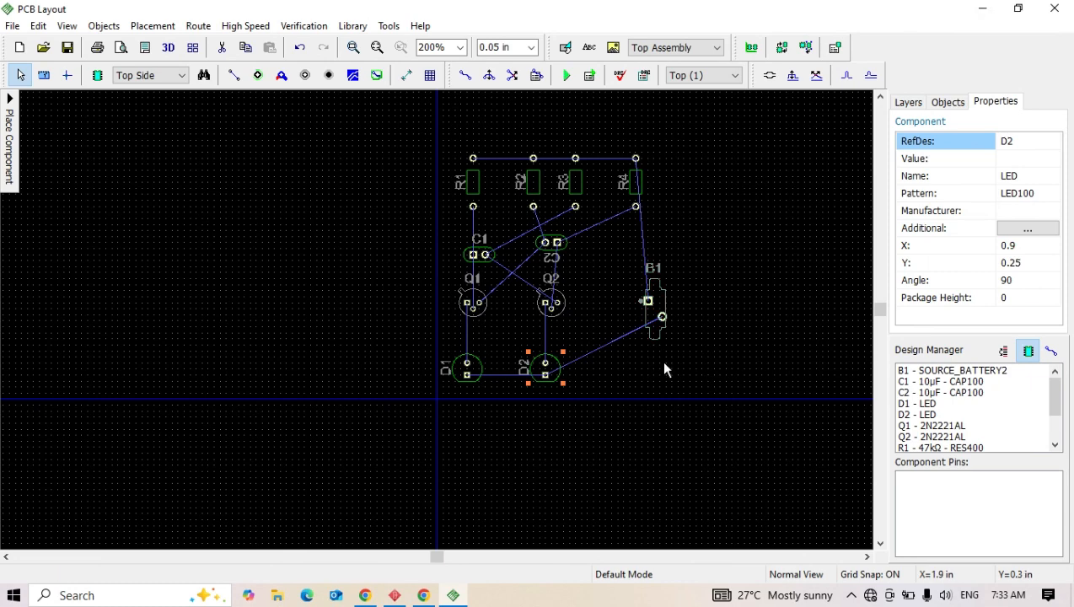
click(550, 304)
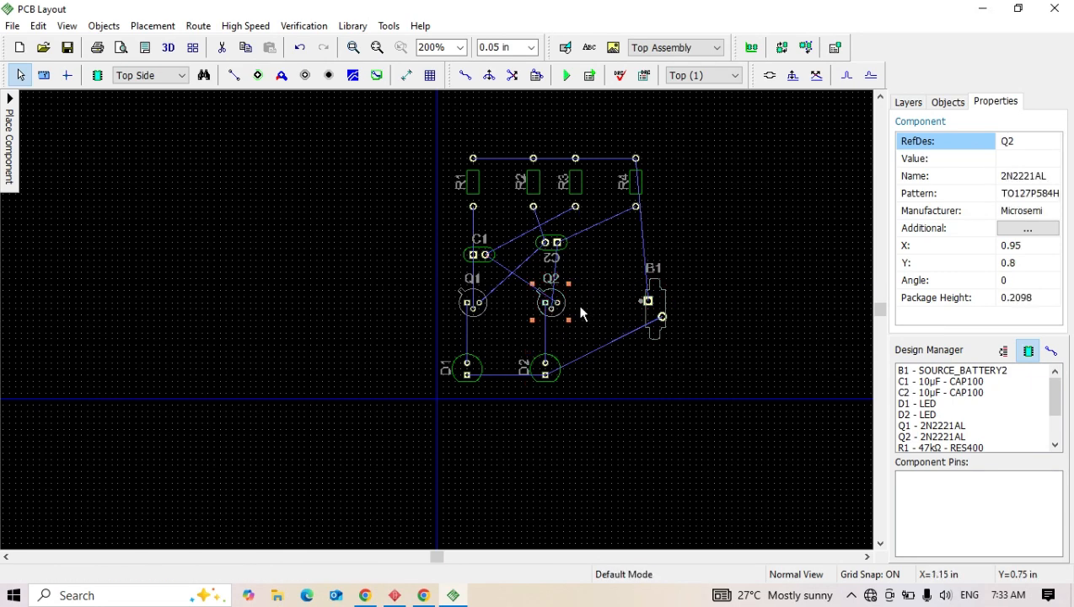